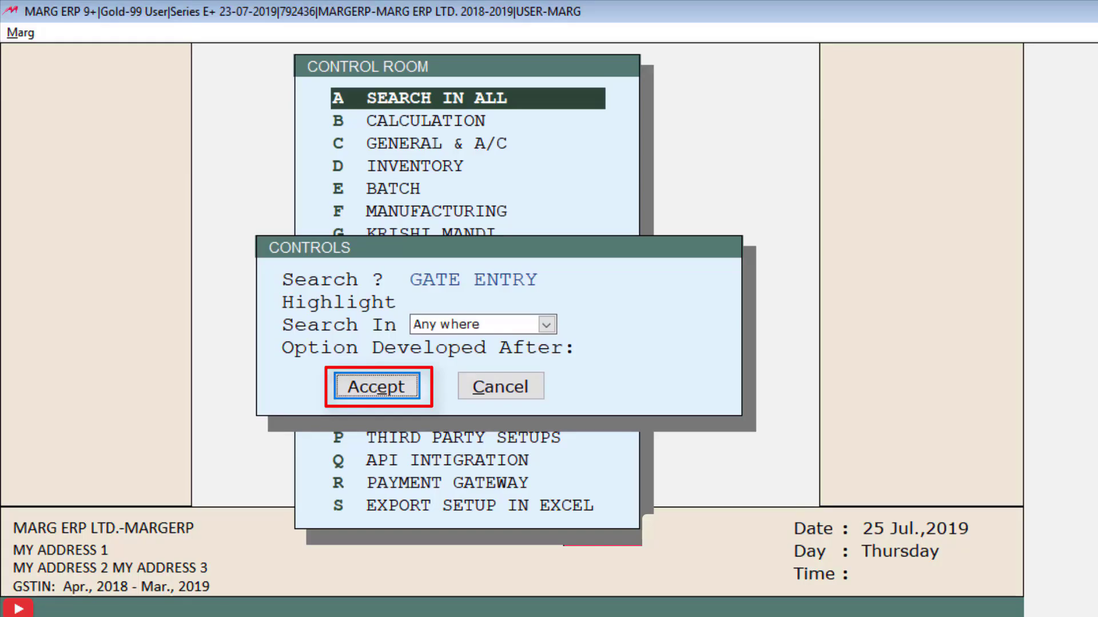
Run the 'GATE ENTRY' Control Room search to reach the gate entry options
key(Return)
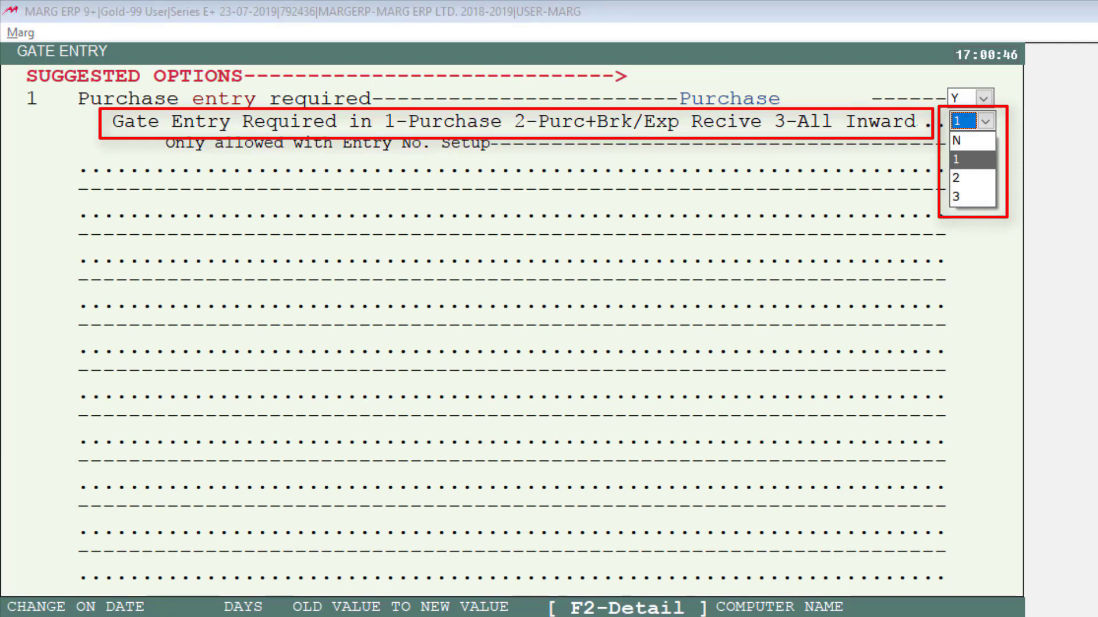
Set 'Gate Entry Required in' to 3 (all inward entries) and close the settings screen
key(Down)
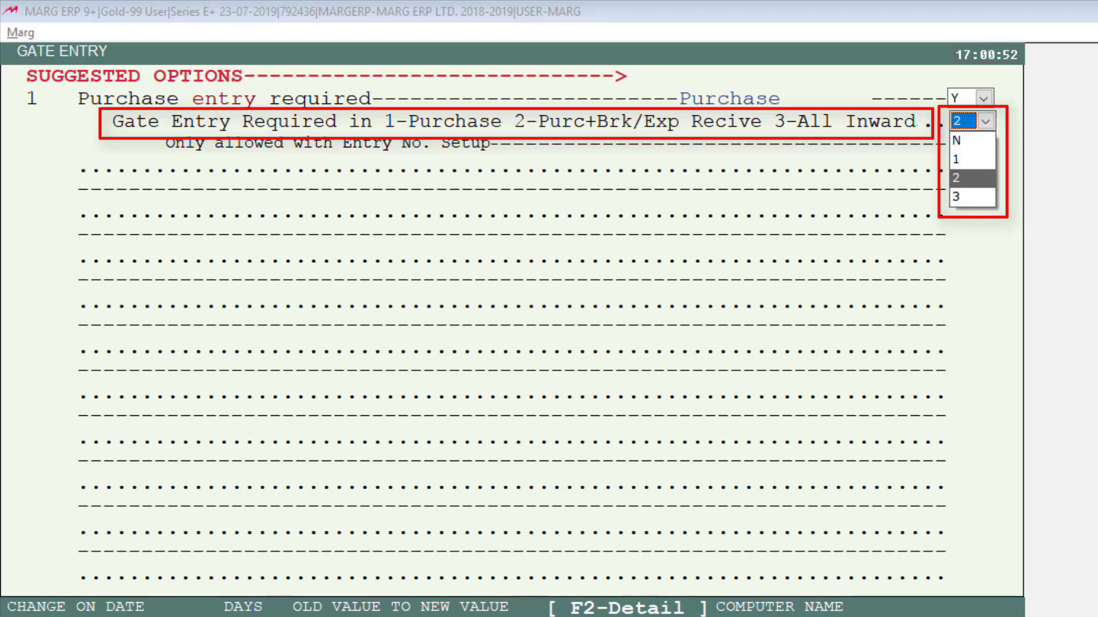
key(Down)
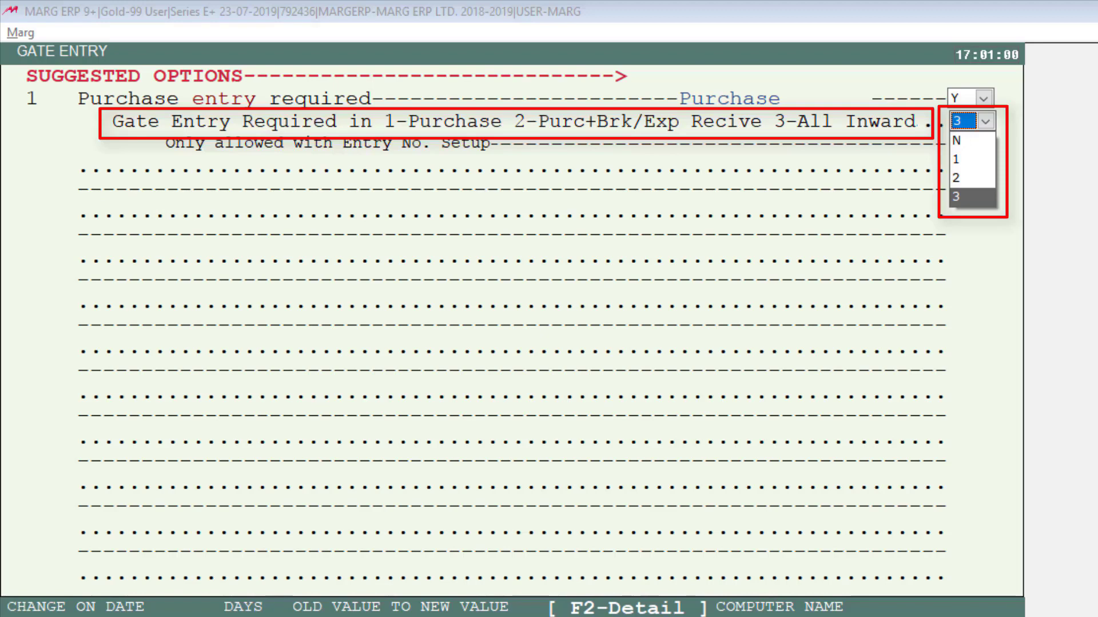
key(Escape)
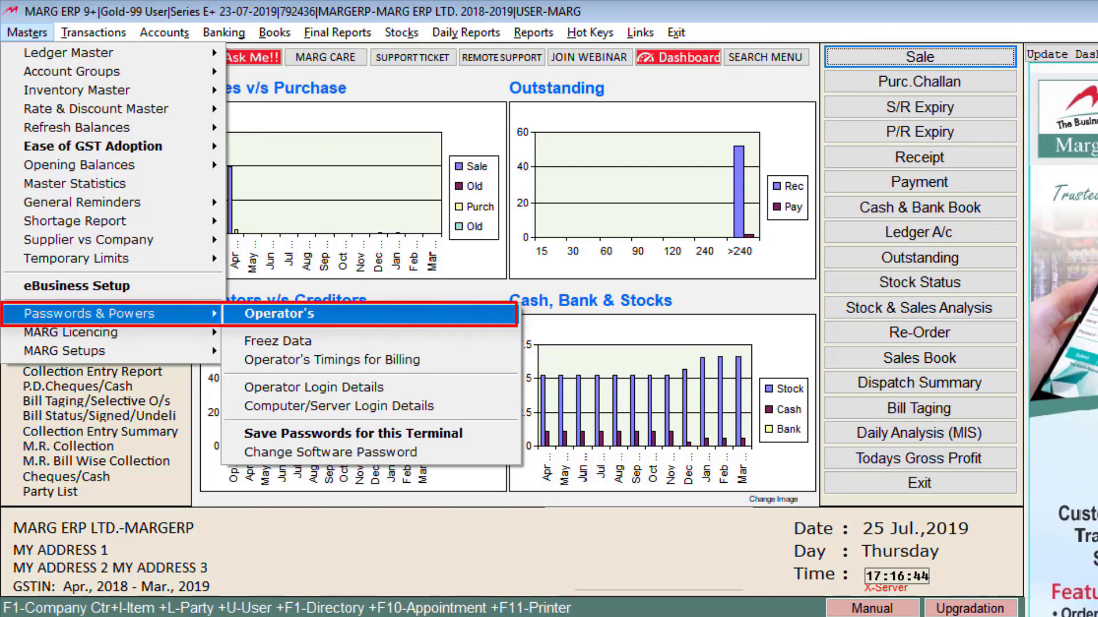
Set the operator's Gate Entry power to B-Both, save it, and quit to the dashboard
key(Return)
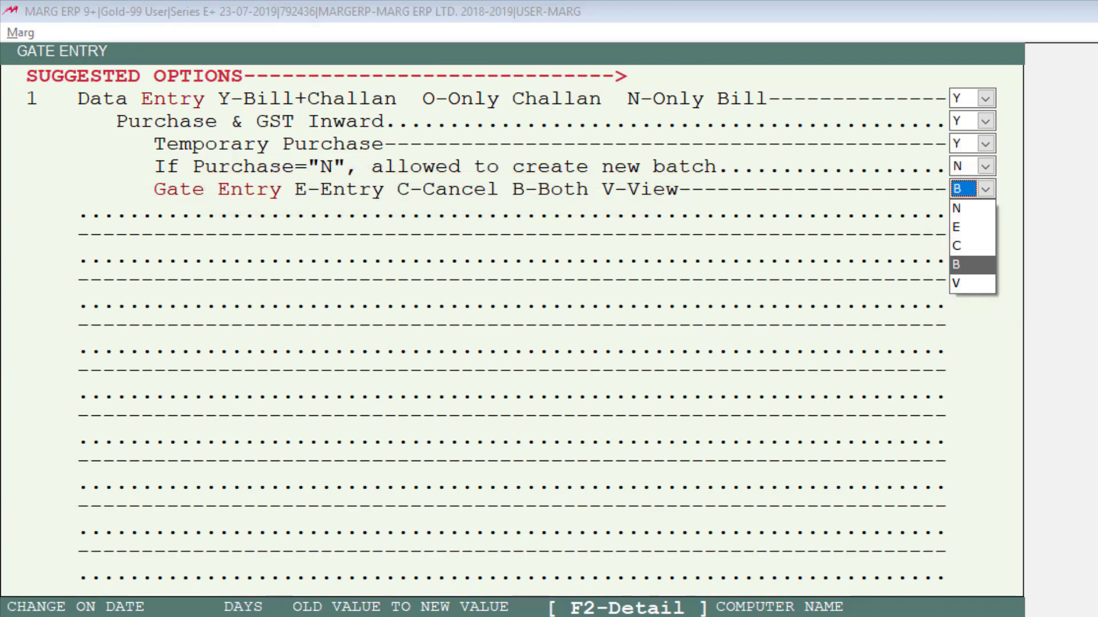
key(Escape)
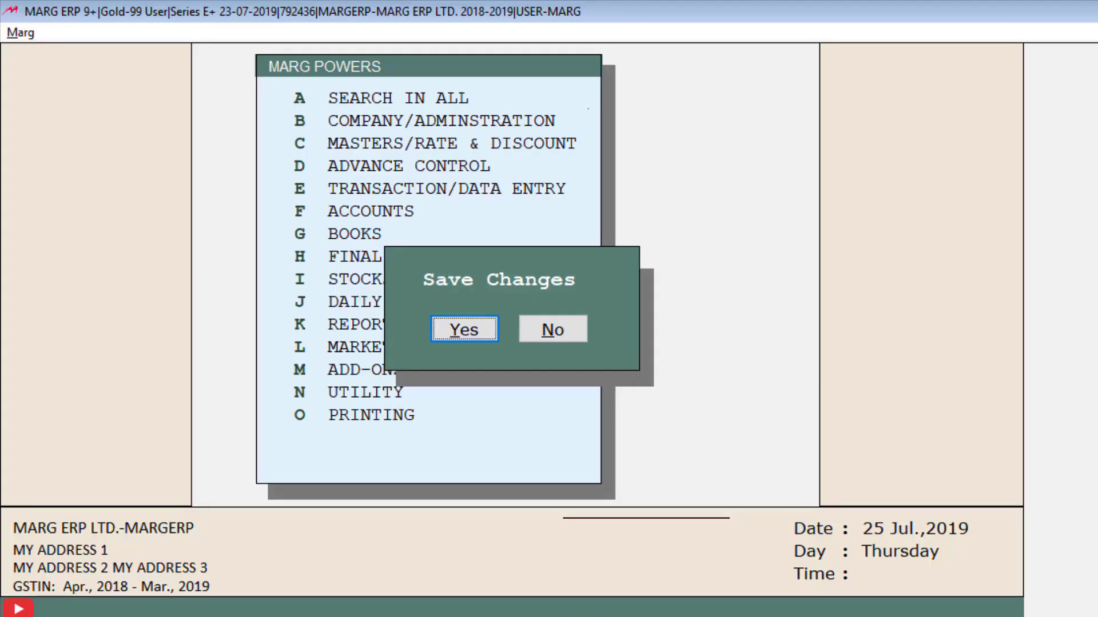
key(Return)
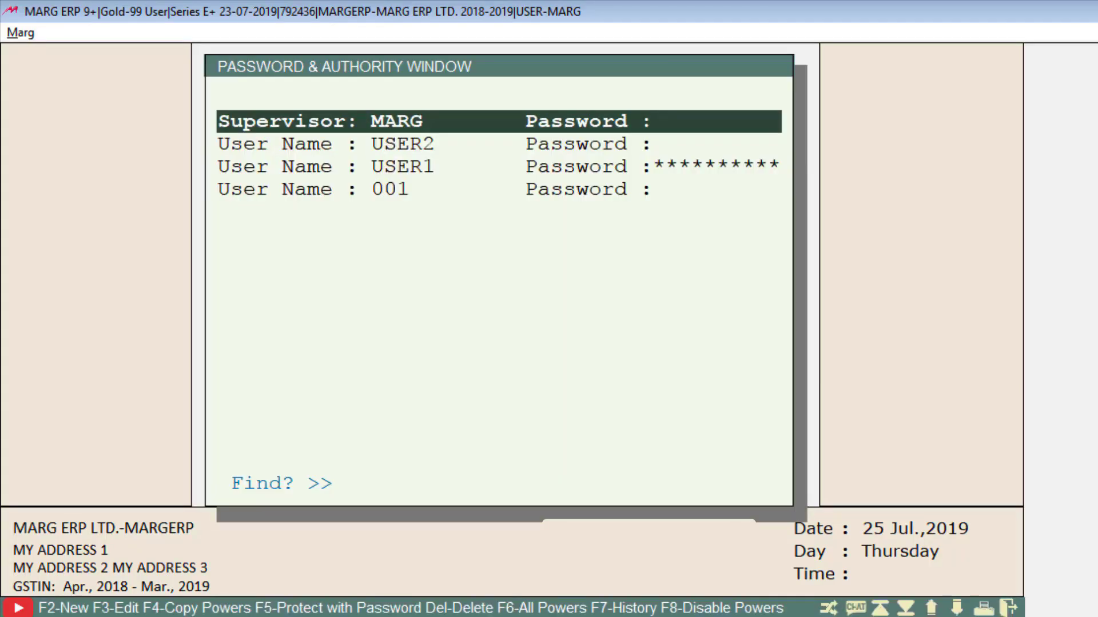
key(Escape)
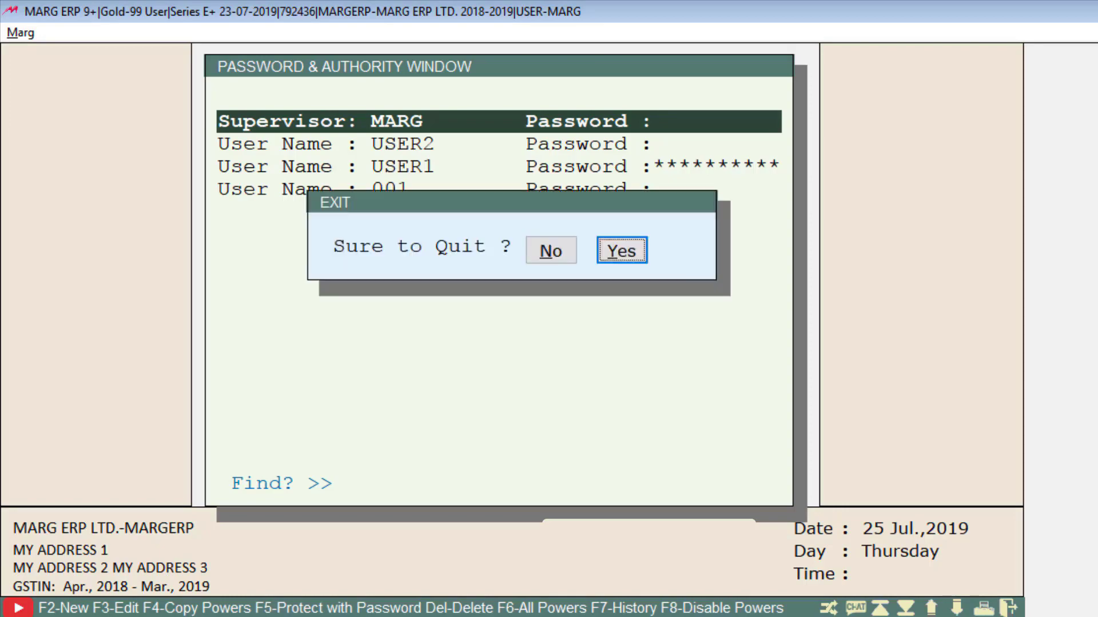
key(Return)
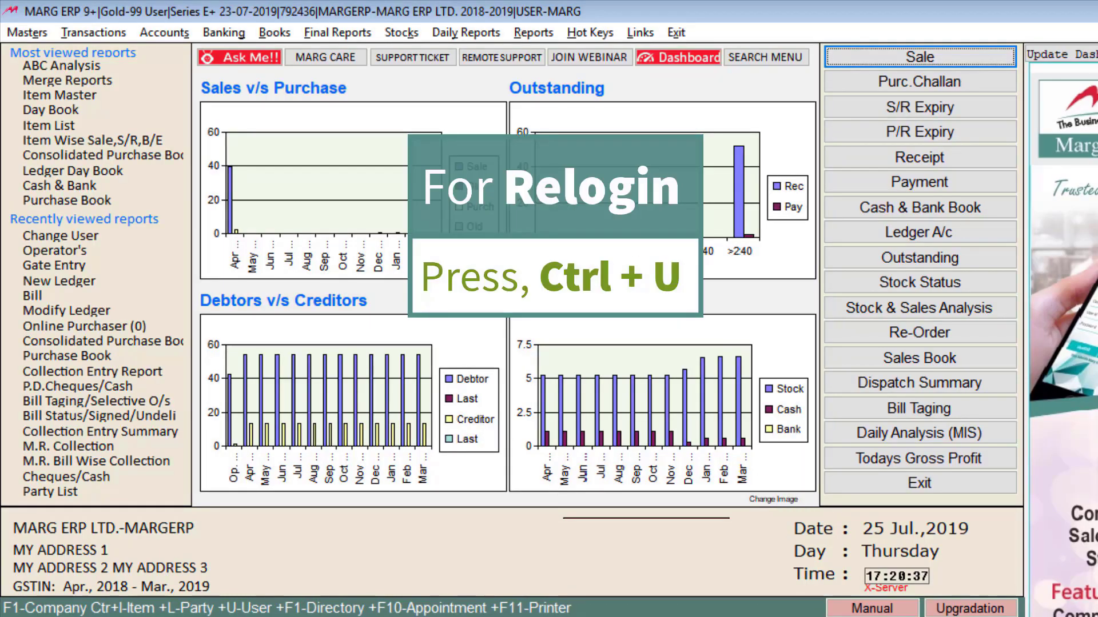
Relogin with Ctrl+U and the password, then open Transactions > Gate Entry
key(ctrl+u)
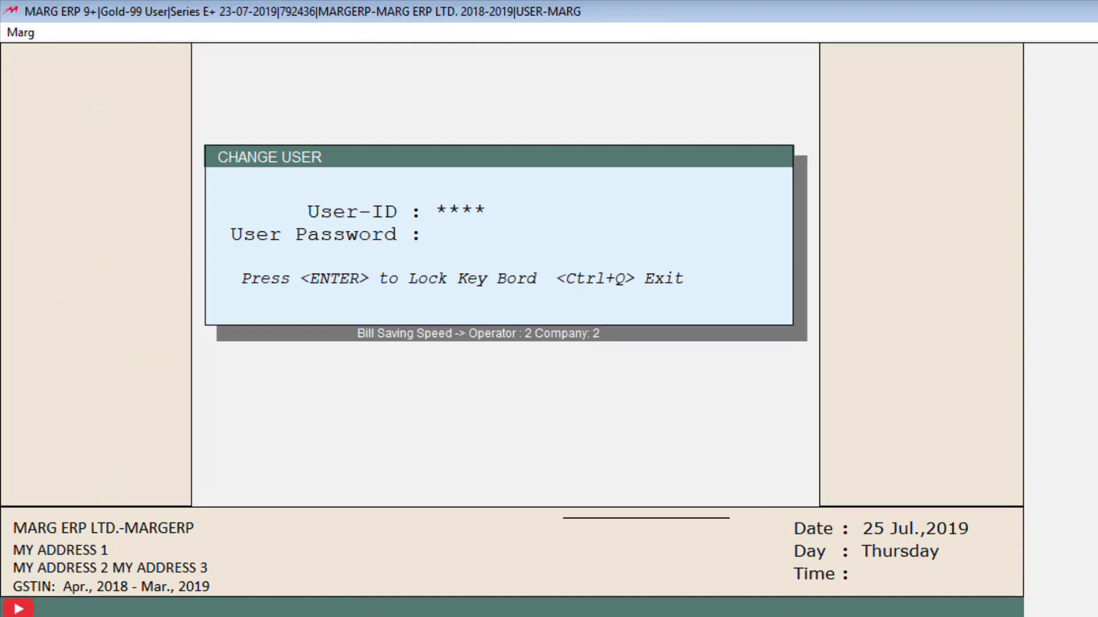
key(Return)
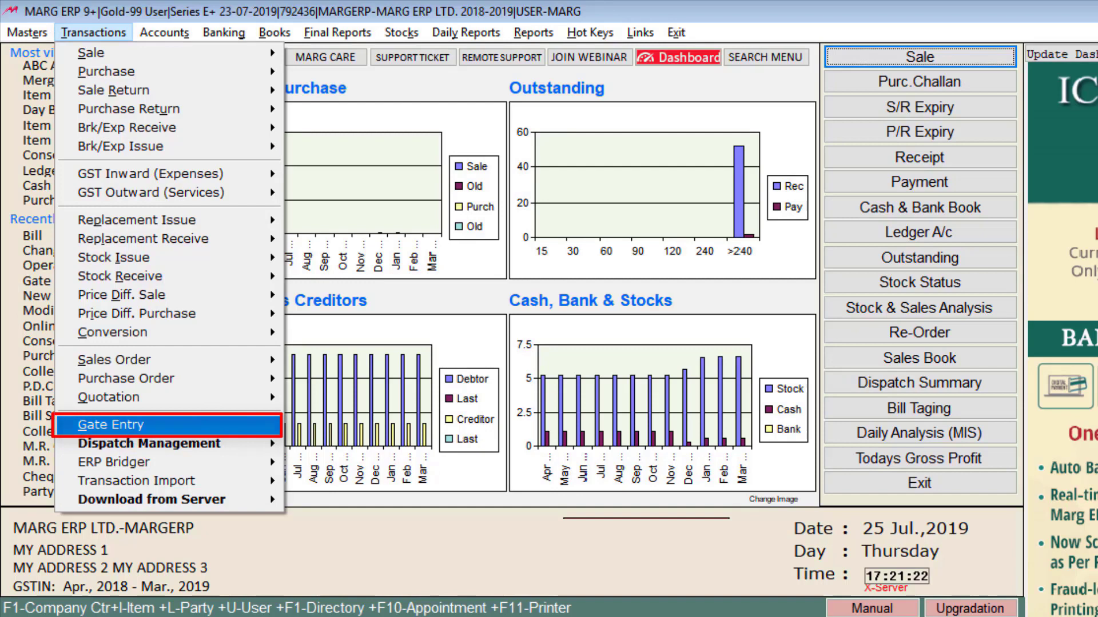
key(Return)
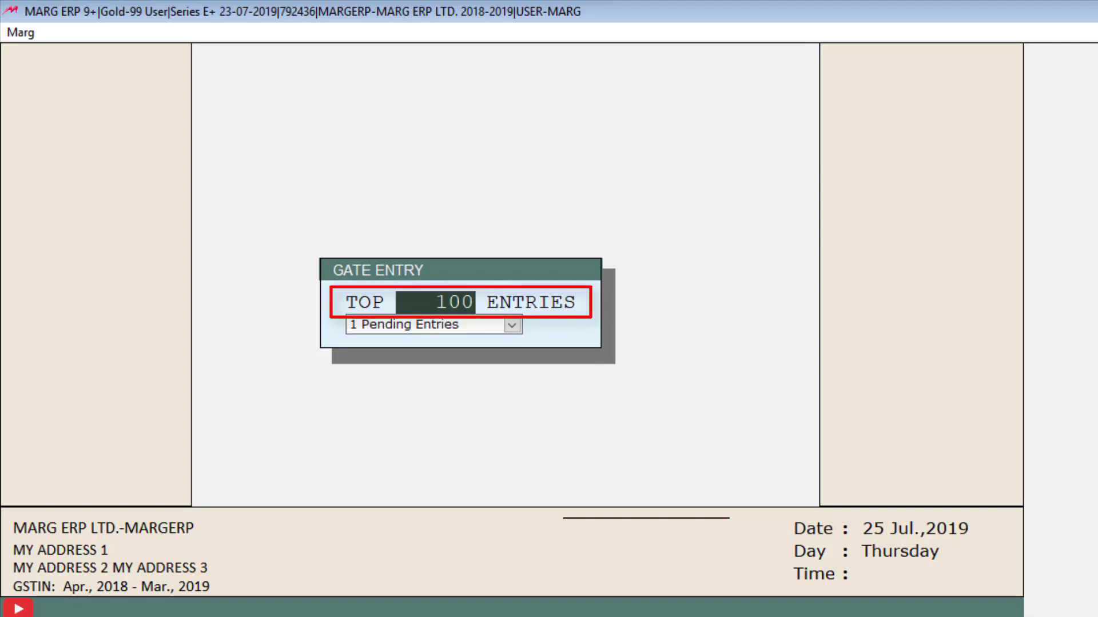
Keep the top 100 limit and list gate entries with the 5 All Entries filter
key(Return)
key(alt+Down)
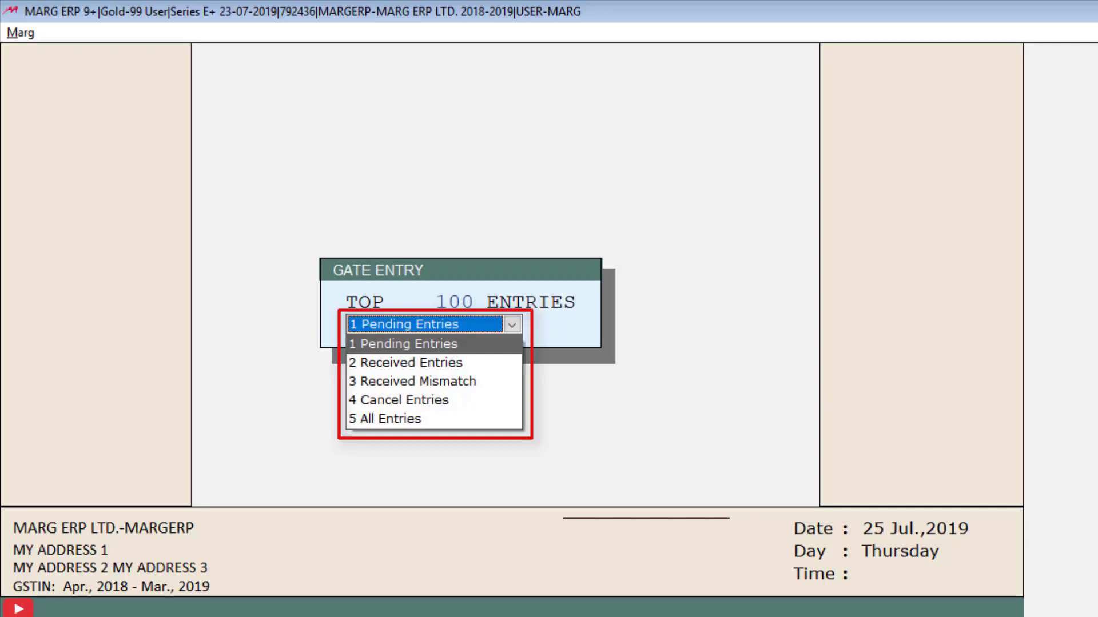
key(Down)
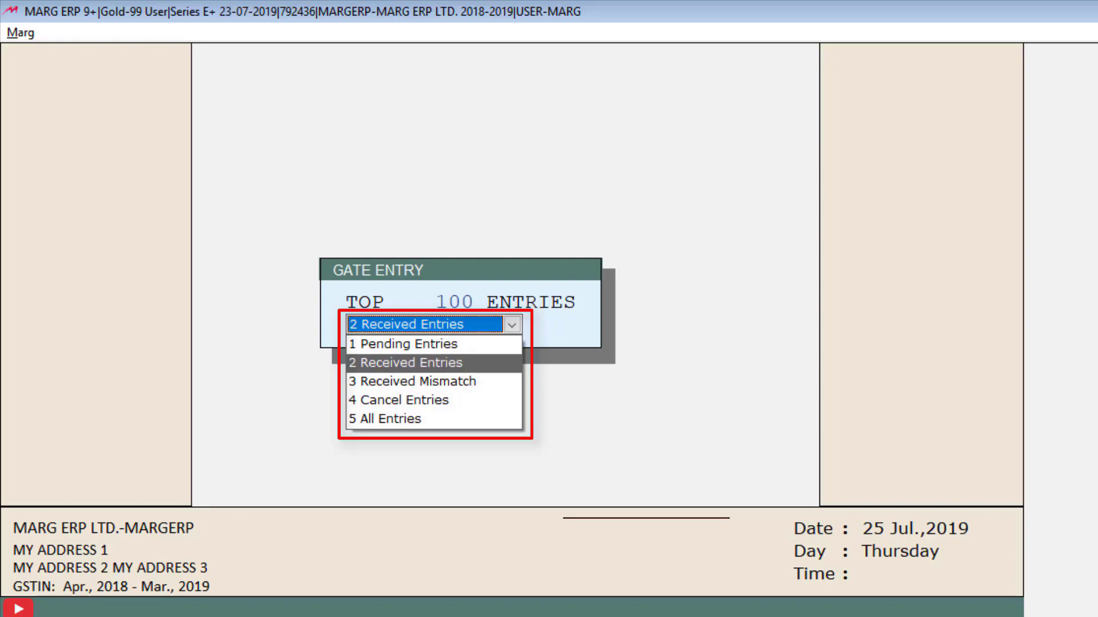
key(Down)
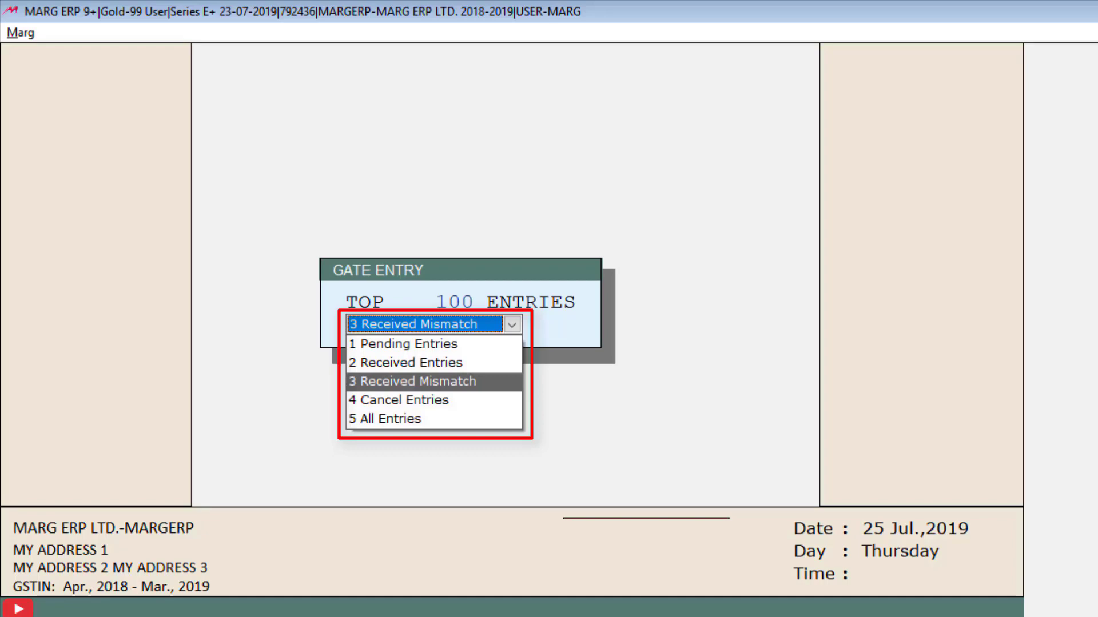
key(Down)
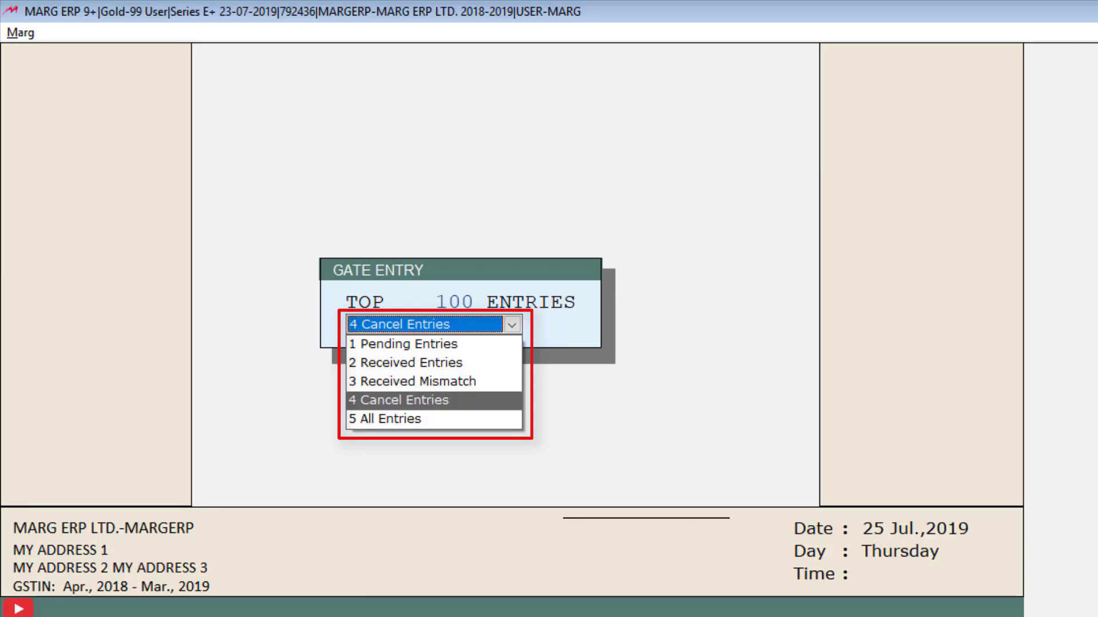
key(Down)
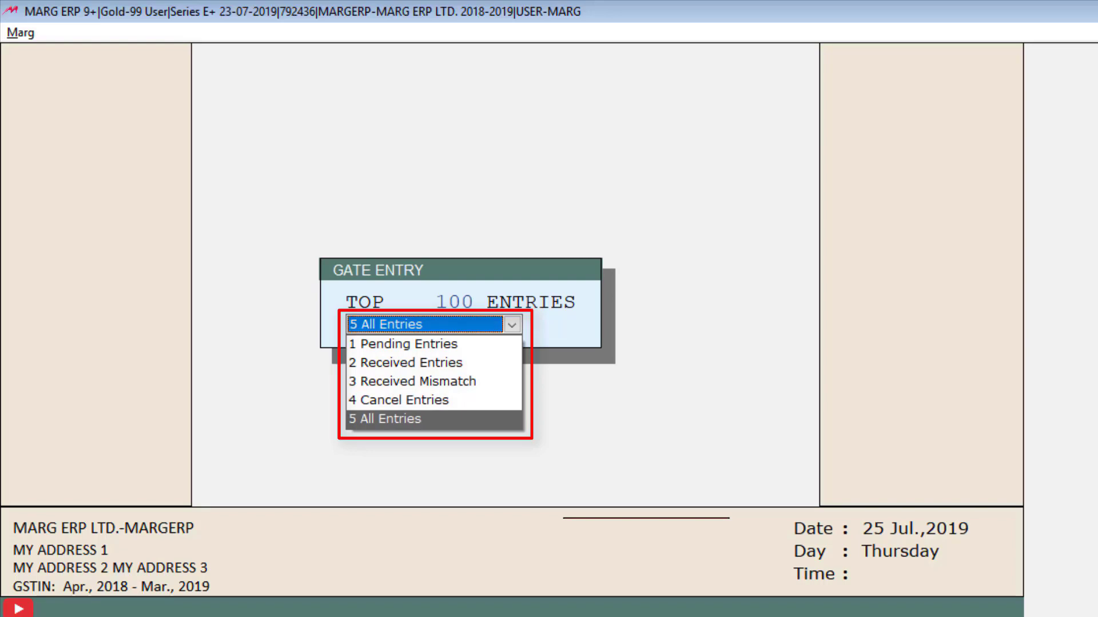
key(Return)
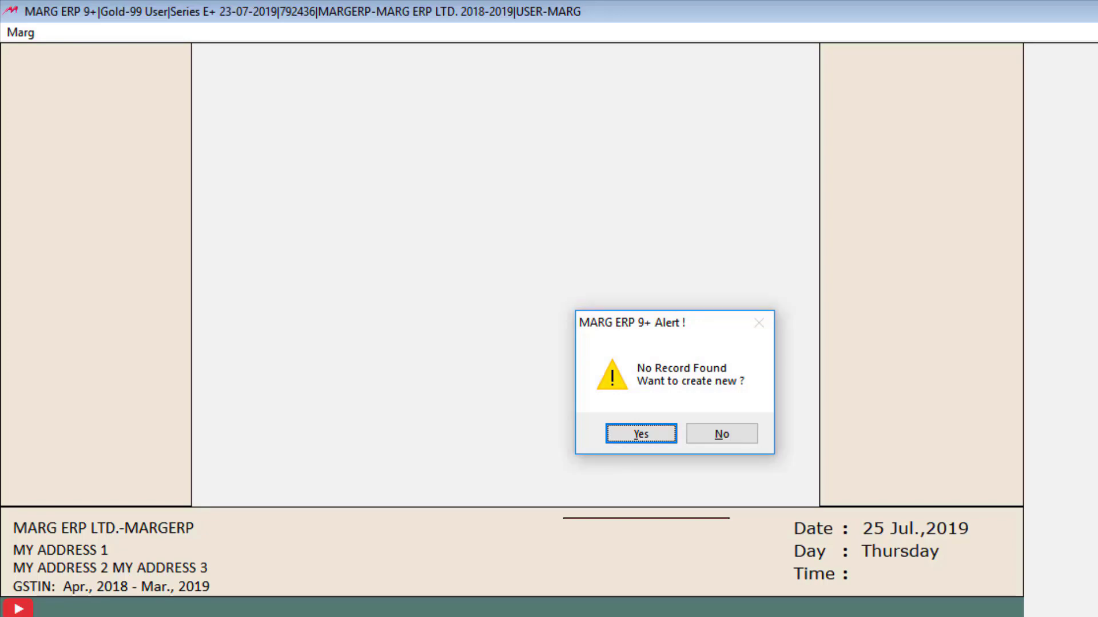
Accept creating a new gate entry and pick supplier SEAGULL PHARMACEUTICALS (P) LTD. from the ledgers
key(Return)
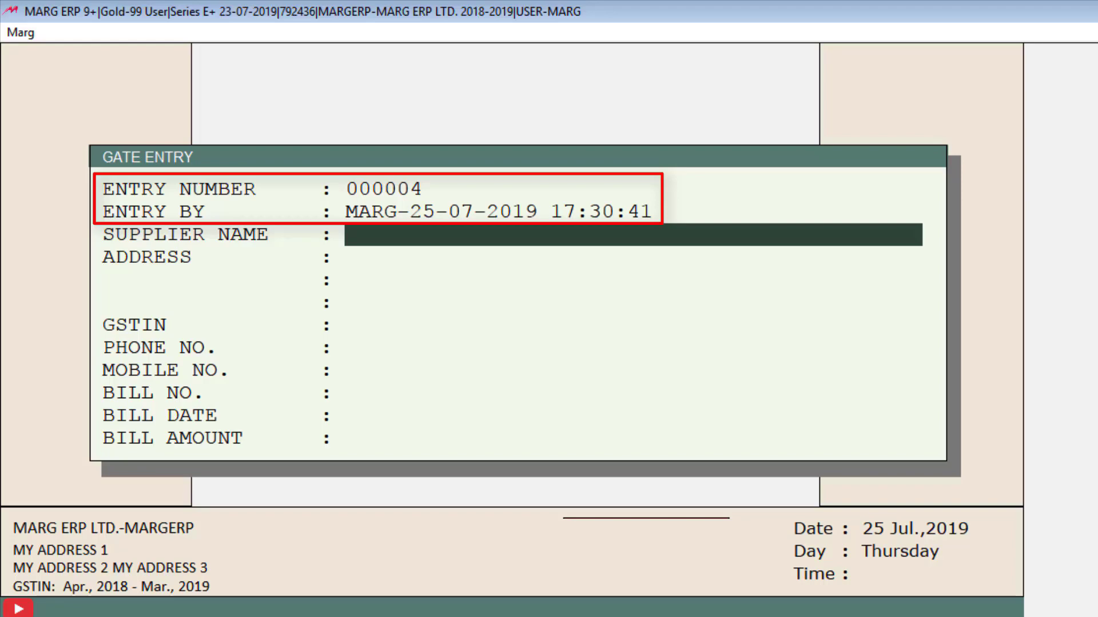
key(Return)
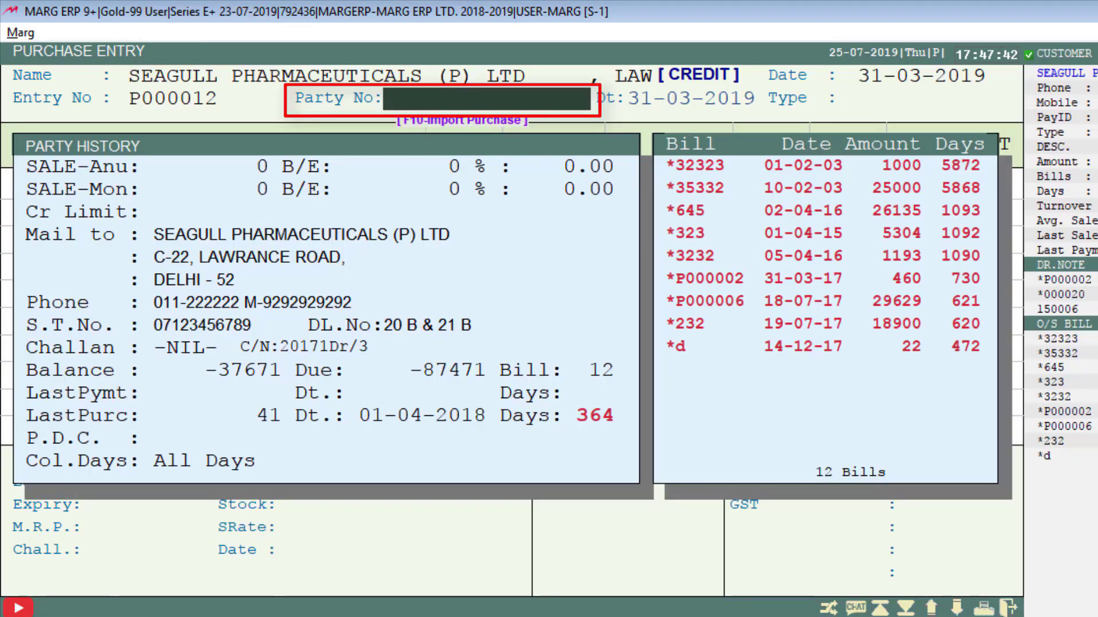
Enter 4561 in the purchase entry header field
text(4561)
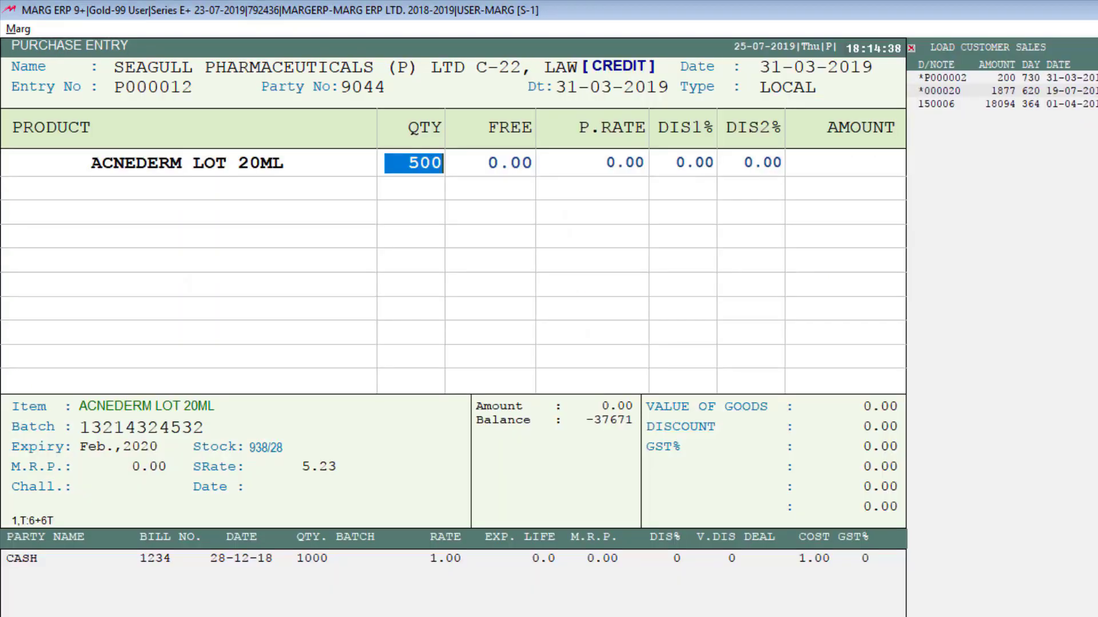
Confirm quantity 500, set the purchase rate to 5.00, and finish the bill for saving
key(Return)
key(Return)
text(5)
key(Return)
key(Return)
key(Return)
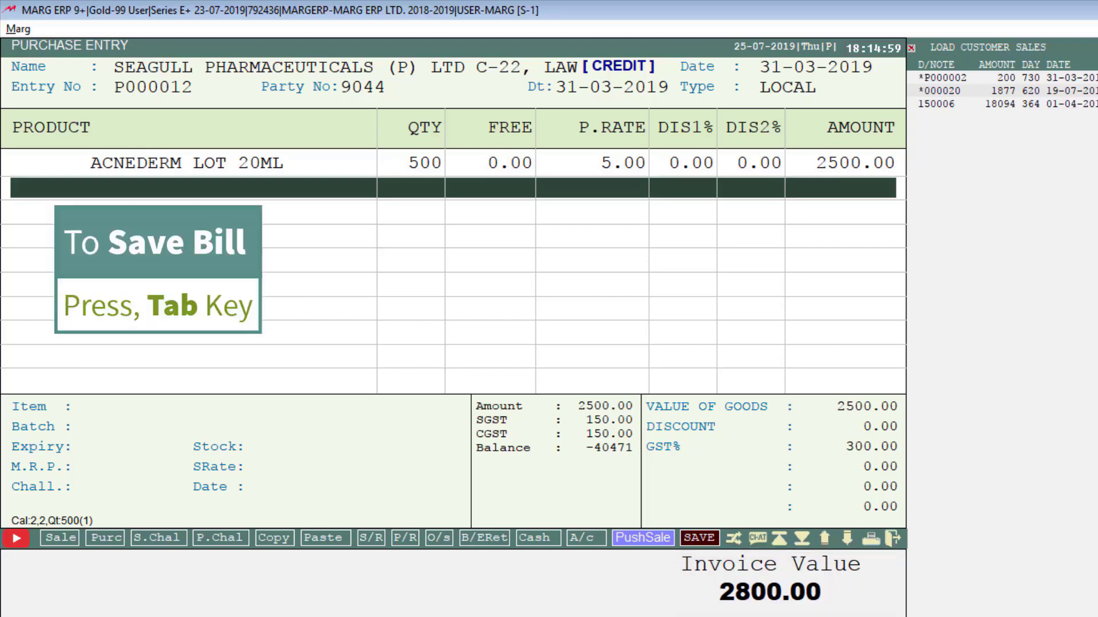
key(Tab)
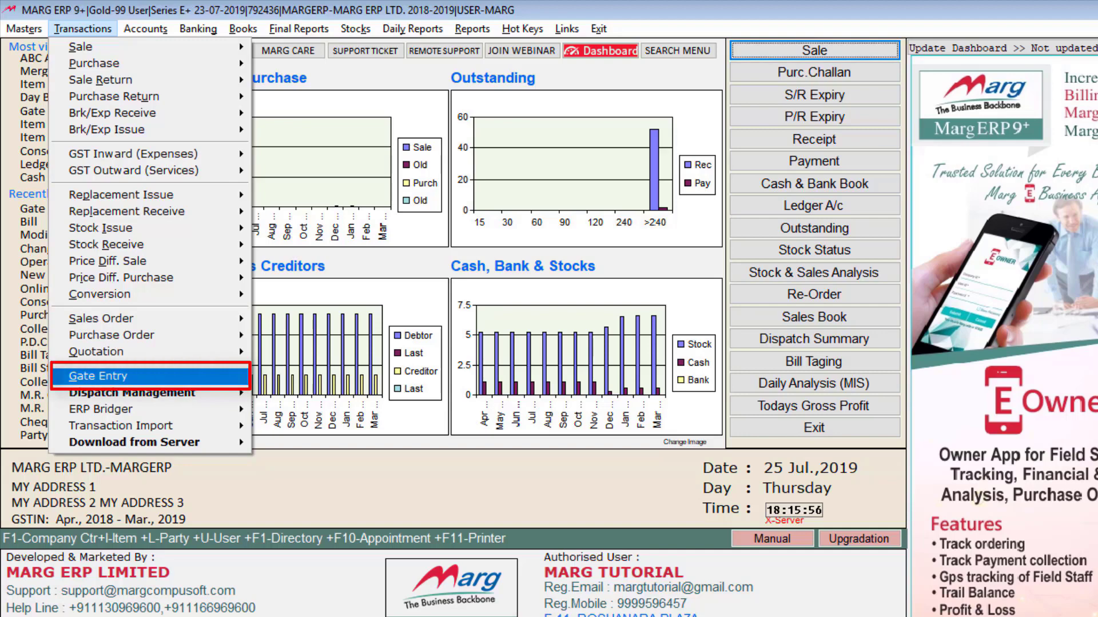
Open Transactions > Gate Entry and list 5 All Entries, showing entry 000006 for bill 9044
key(Return)
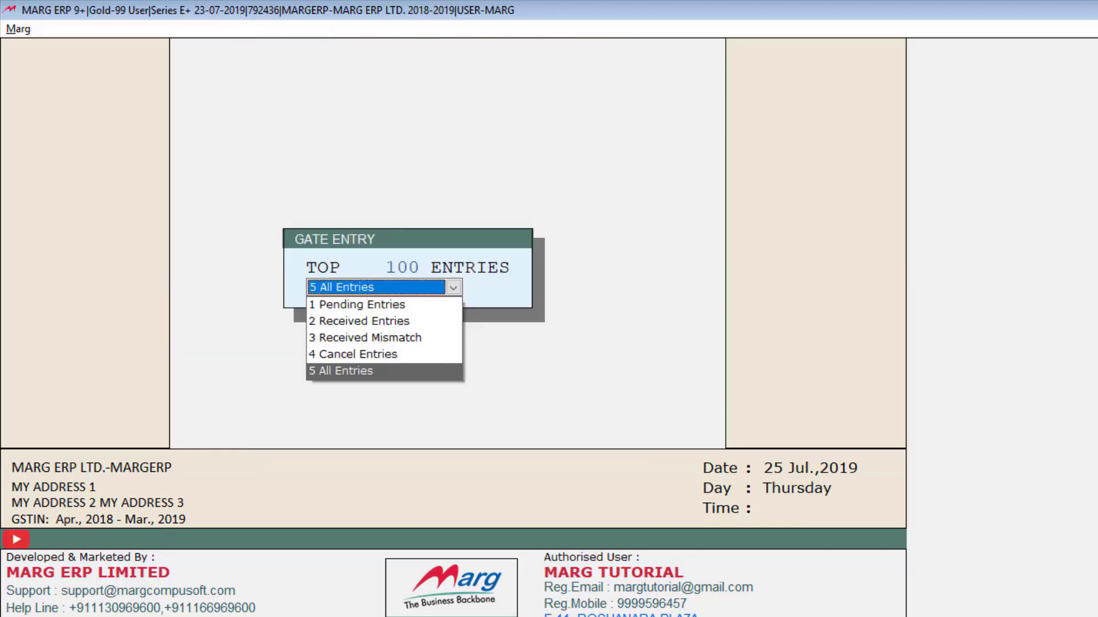
key(Return)
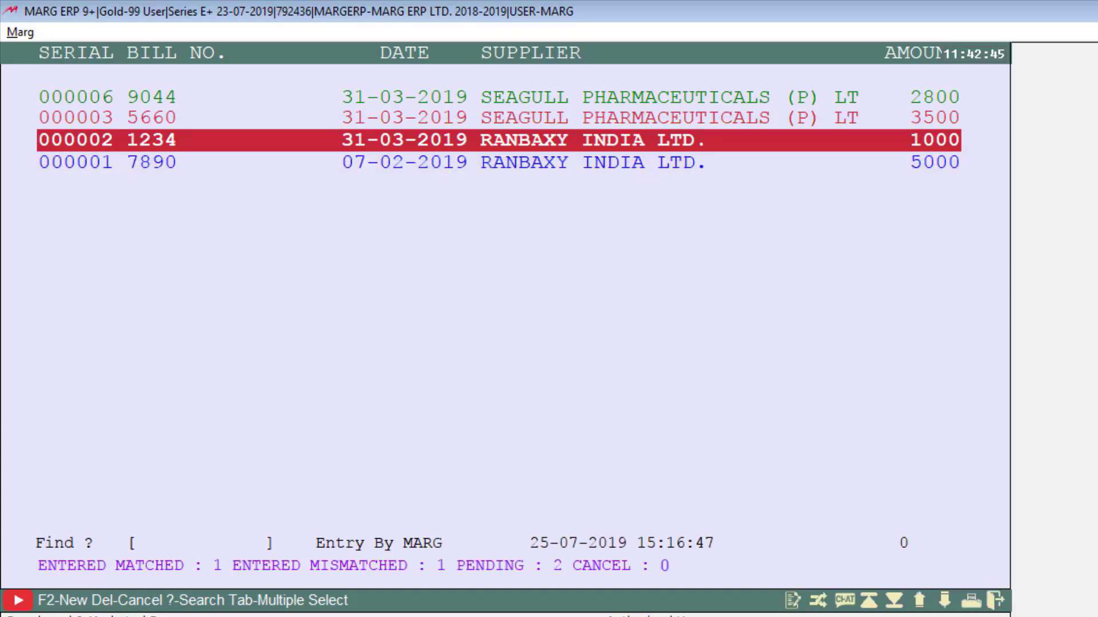
Cancel gate entry 000002 for bill 1234 and start new gate entry 000007
key(Delete)
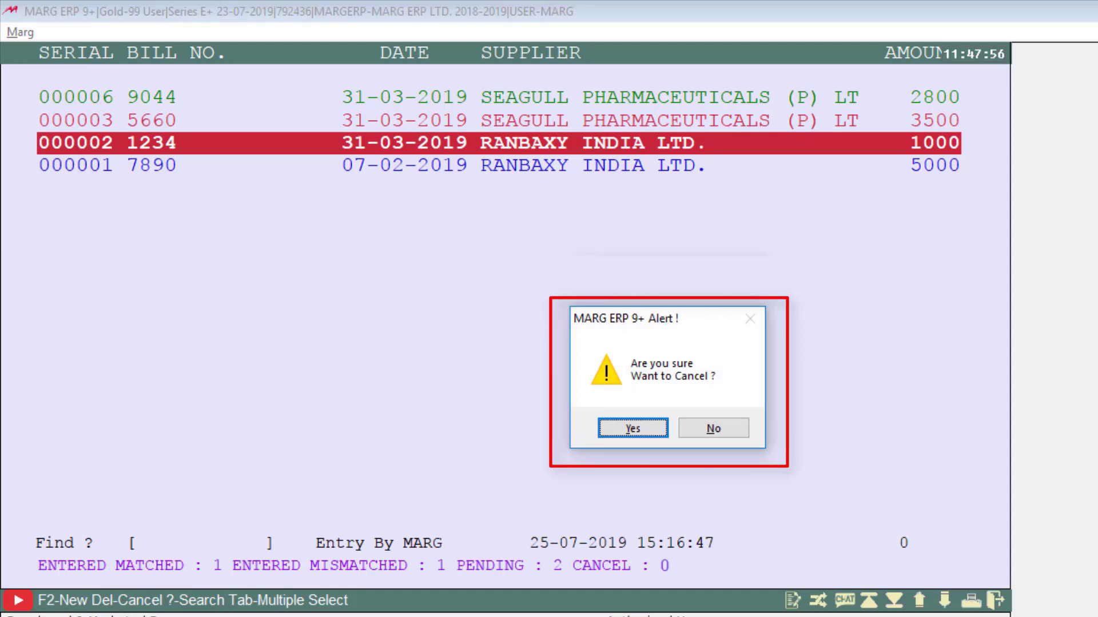
key(Return)
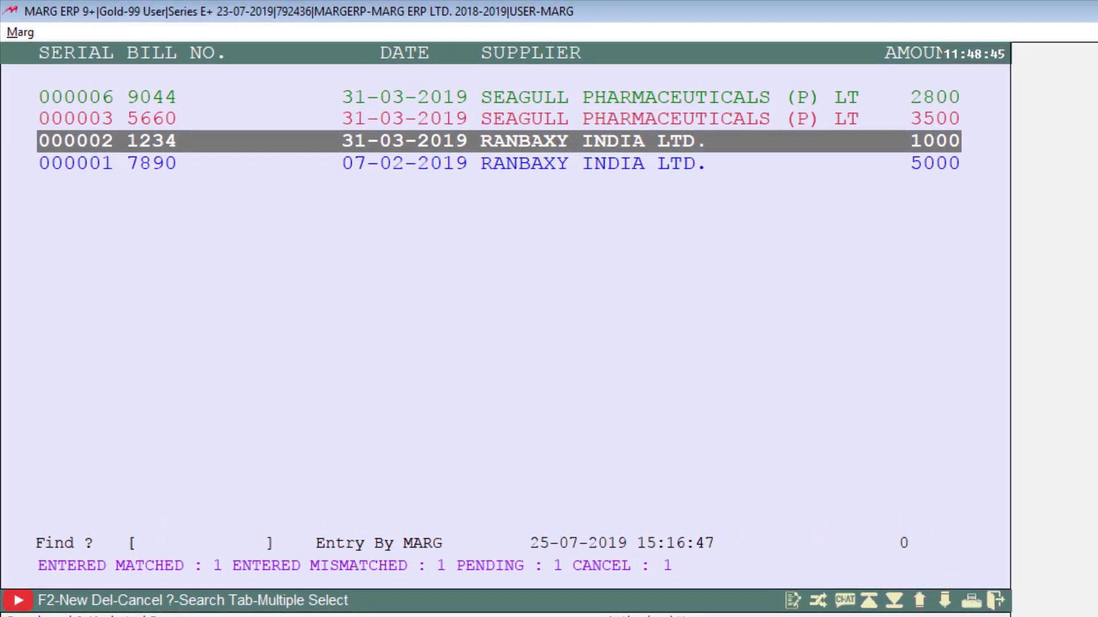
key(F2)
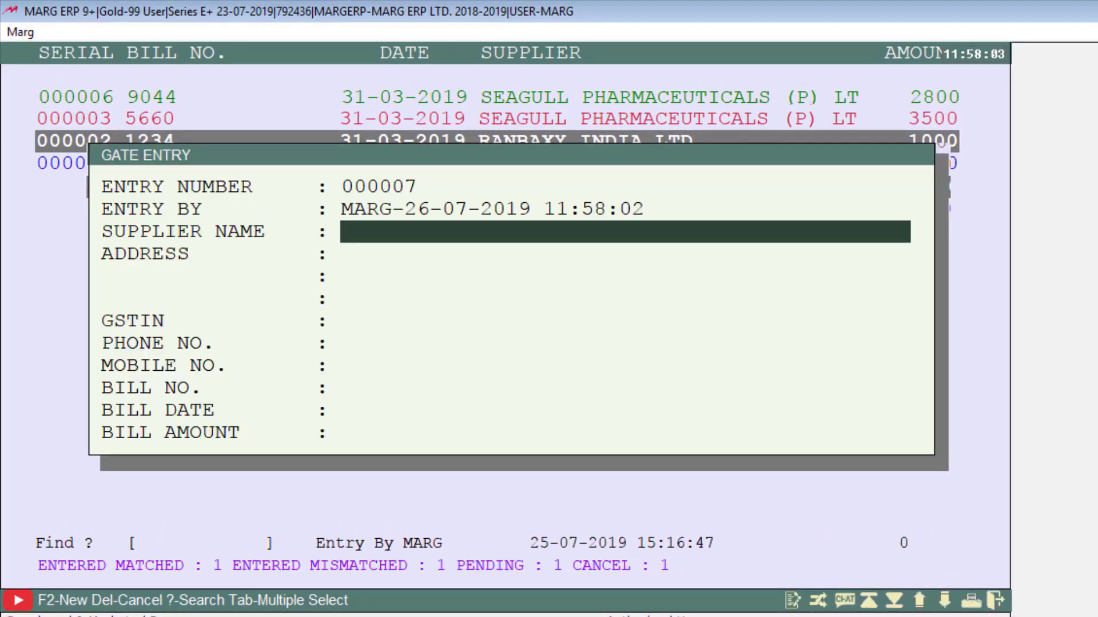